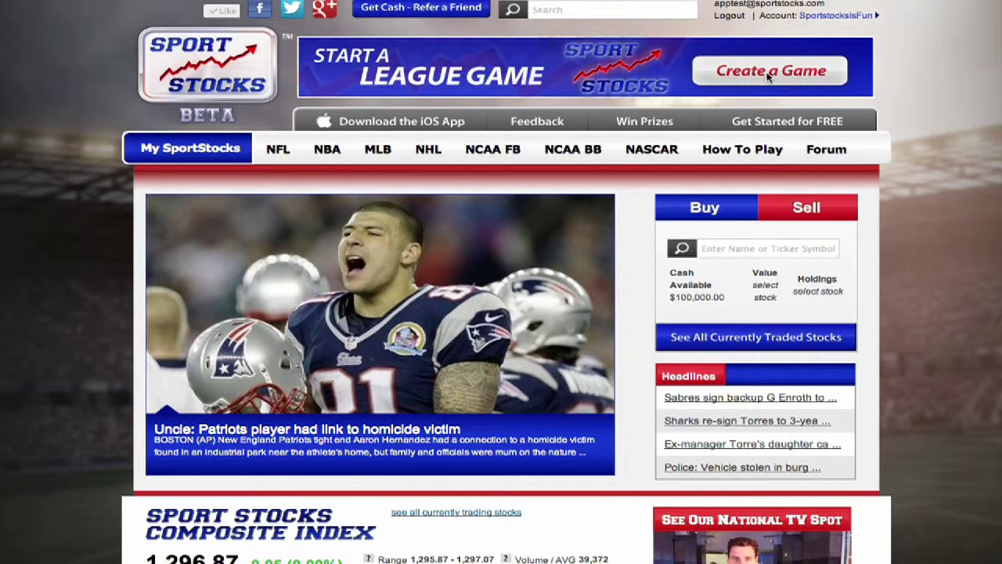
Choose Create New... under My SportStocks to bring up the Create Your League form
mouse_move(179, 157)
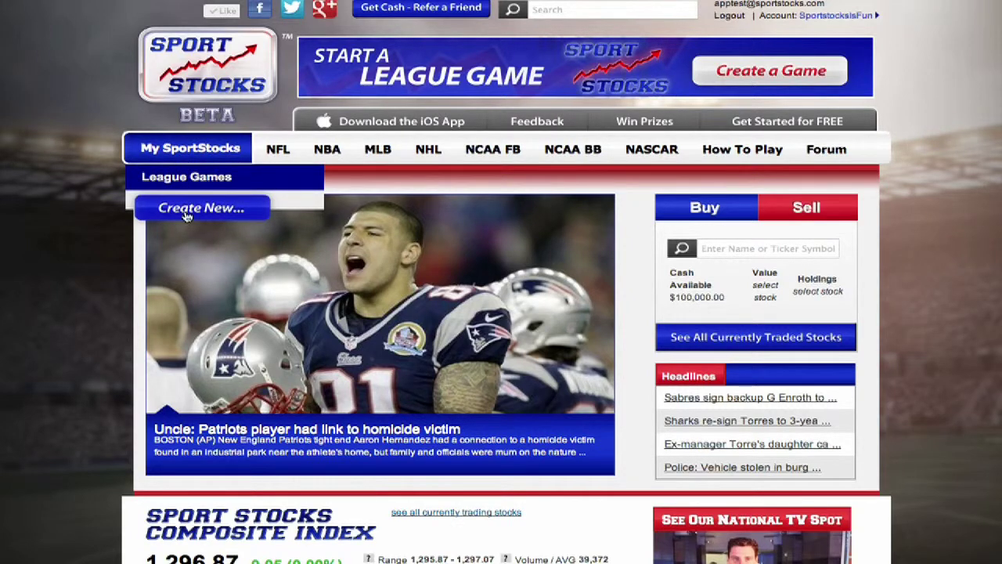
click(185, 210)
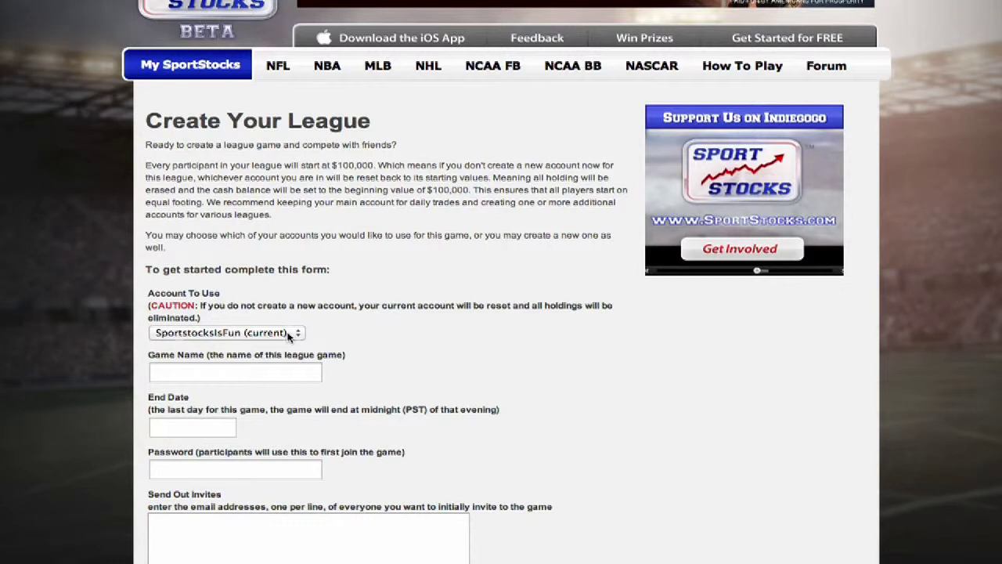
Set Account To Use to *CREATE NEW* and name the new account 'NFL team me'
click(287, 333)
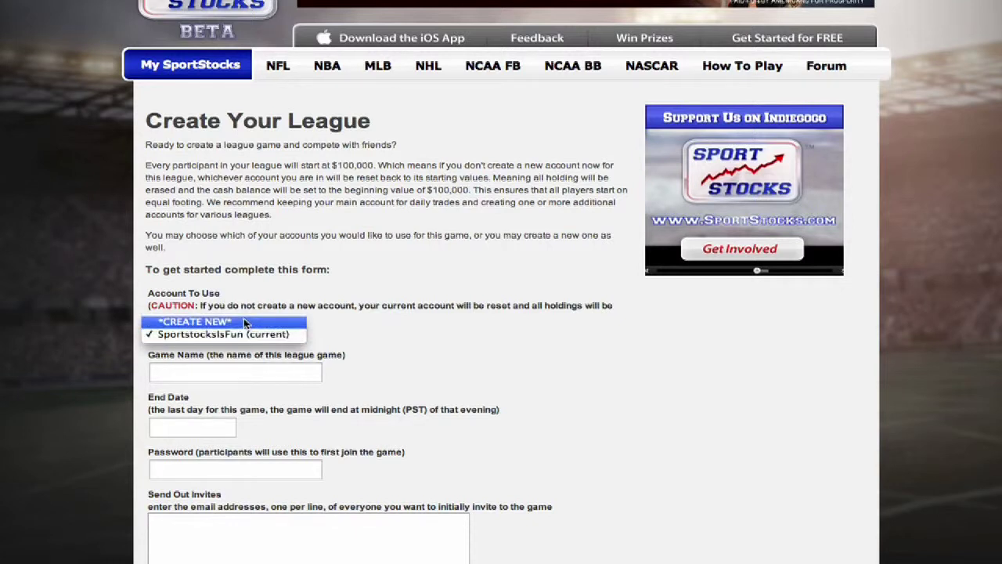
click(243, 322)
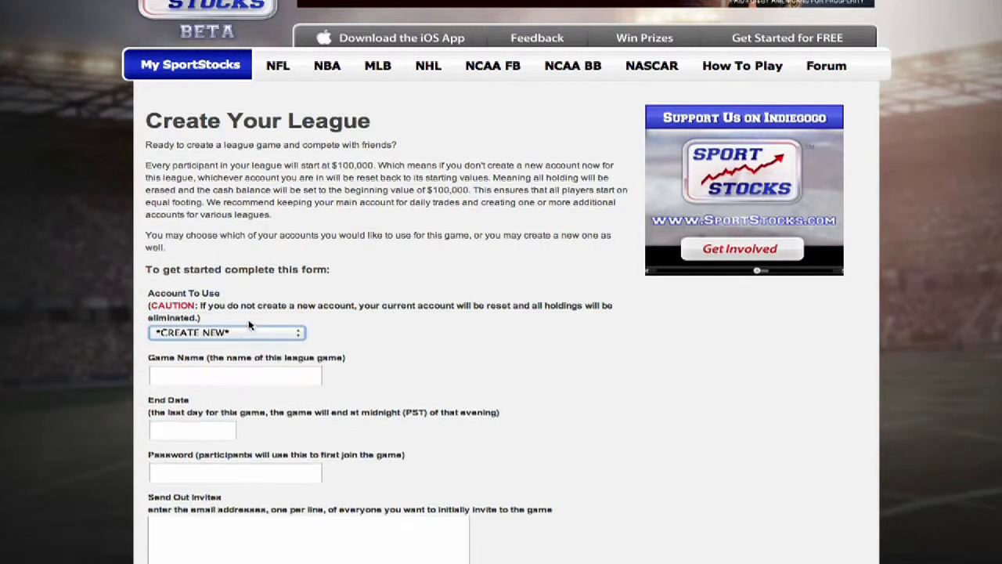
click(154, 375)
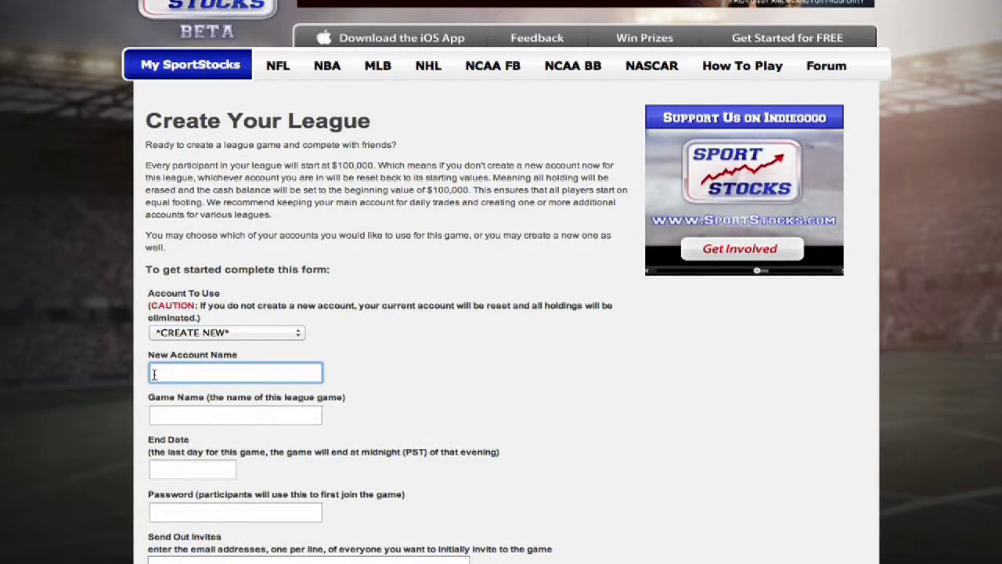
text(NFL tem)
key(BackSpace)
text(am me)
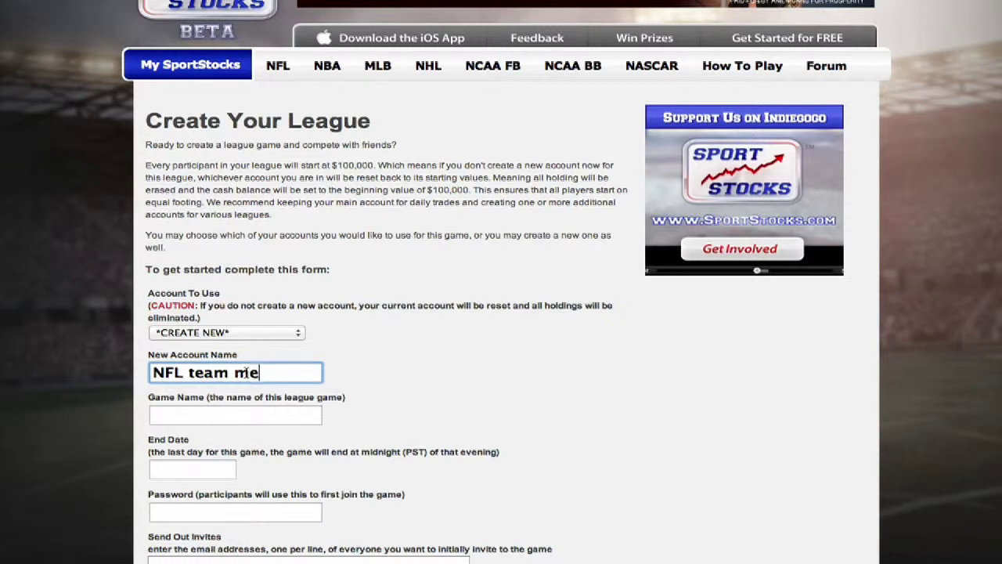
click(175, 414)
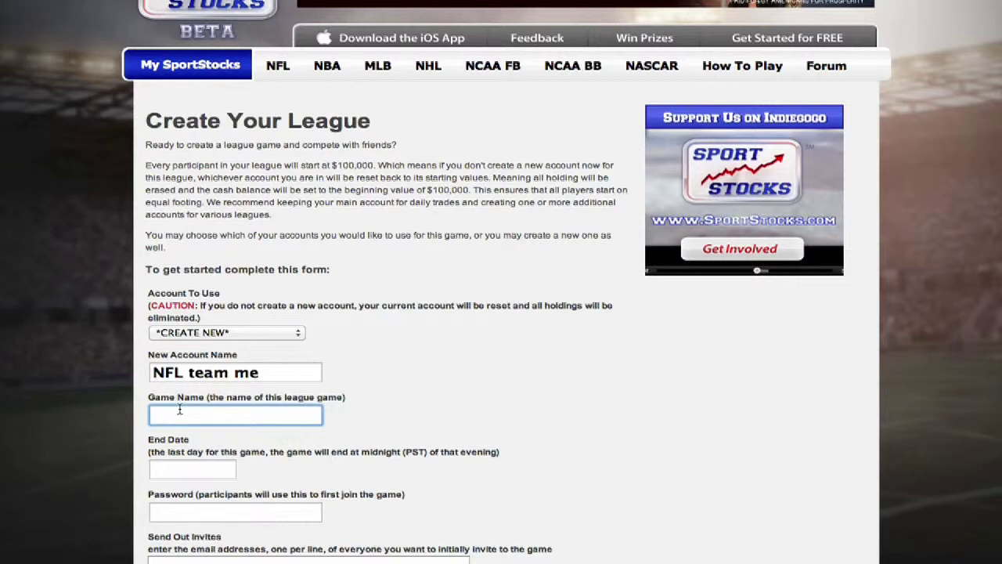
Enter the game name 'NFL Season 2013', correcting the year and the misspelled 'Seaon'
text(NFL Seaon 2012)
key(BackSpace)
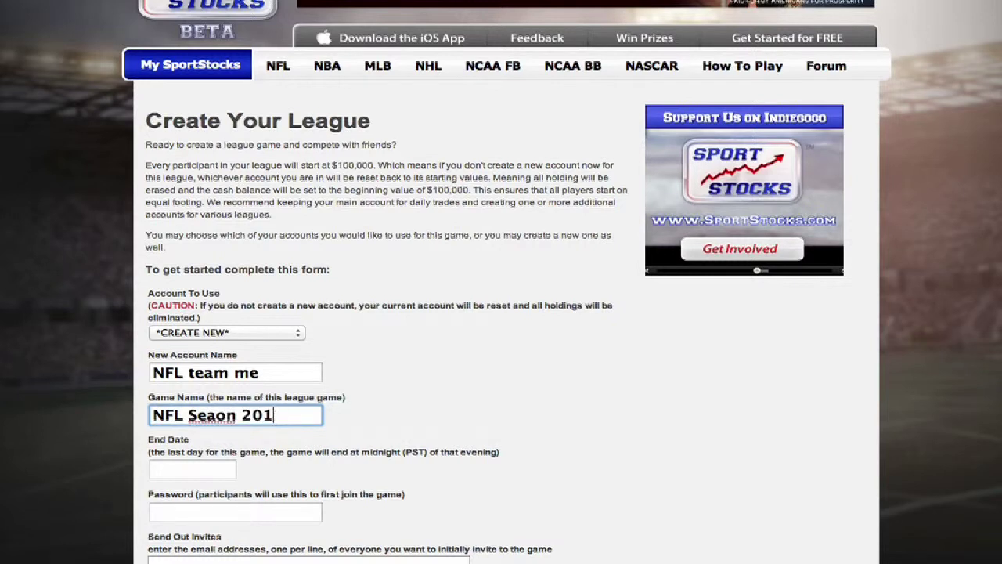
text(3)
right_click(207, 417)
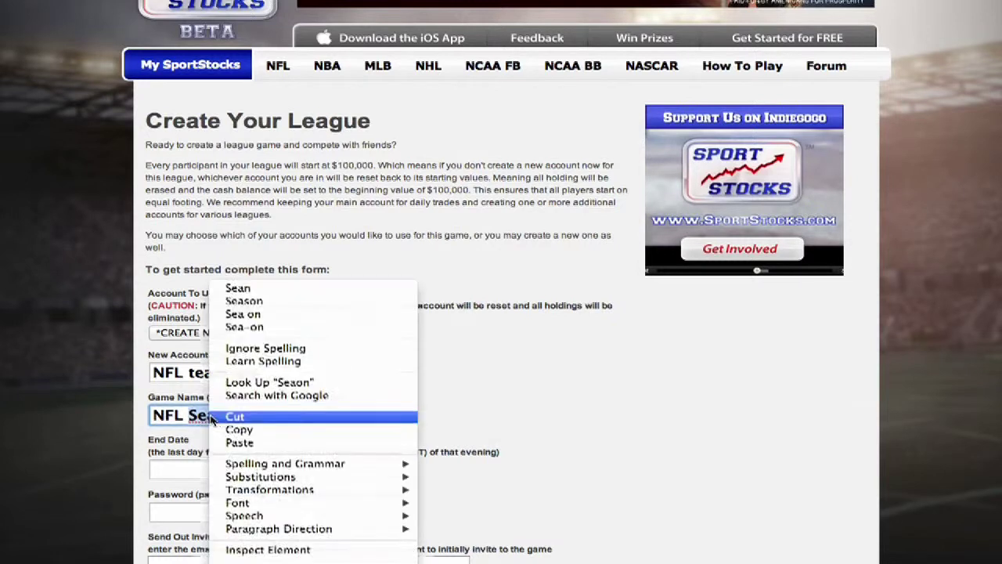
click(243, 301)
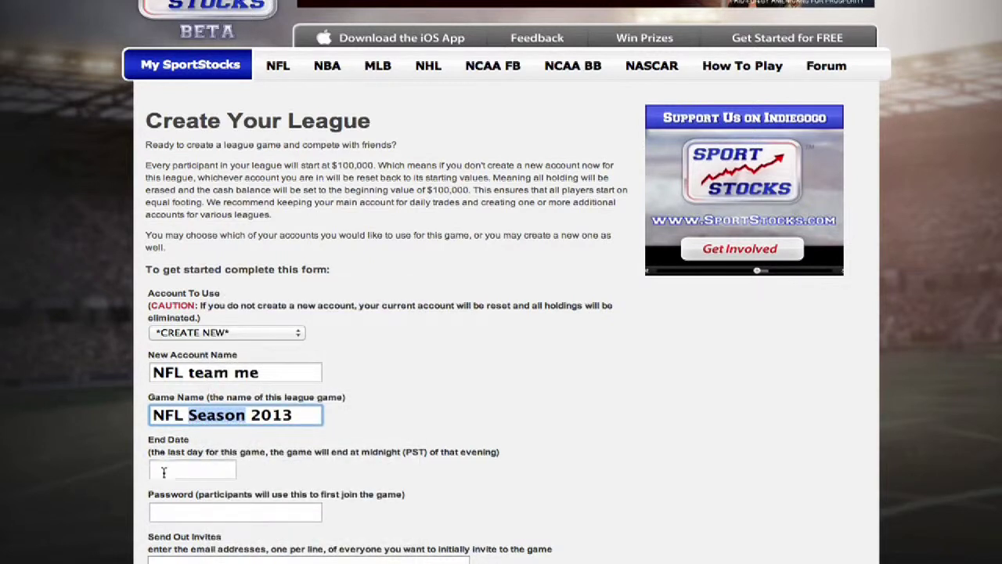
Pick November 30, 2013 as the league end date in the calendar
click(163, 470)
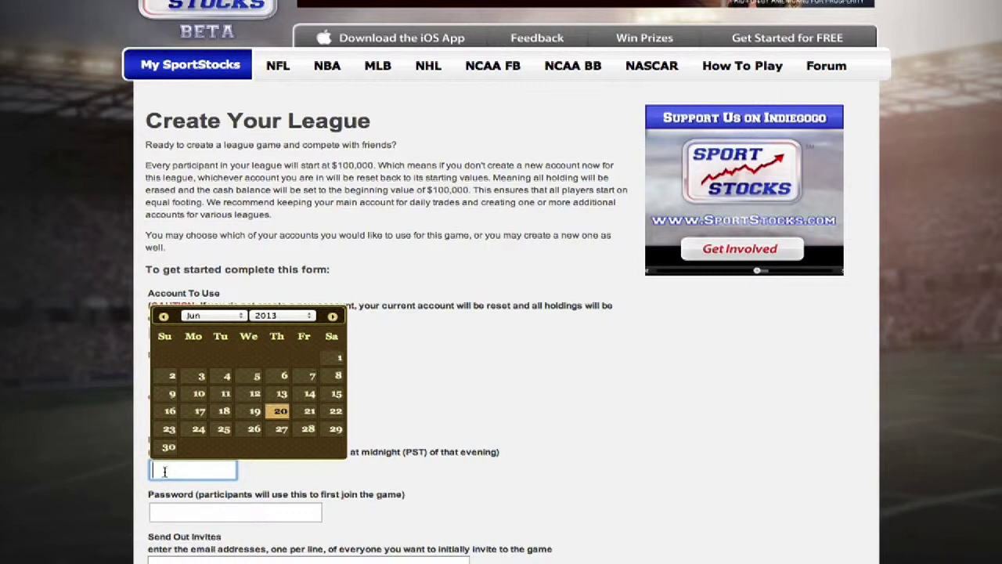
click(332, 316)
click(332, 317)
click(332, 317)
click(332, 316)
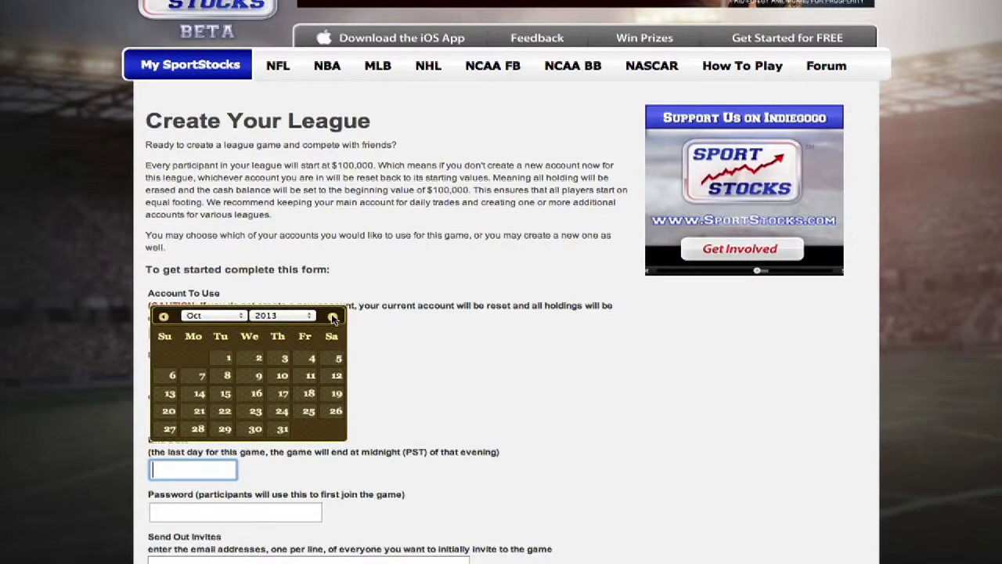
click(332, 317)
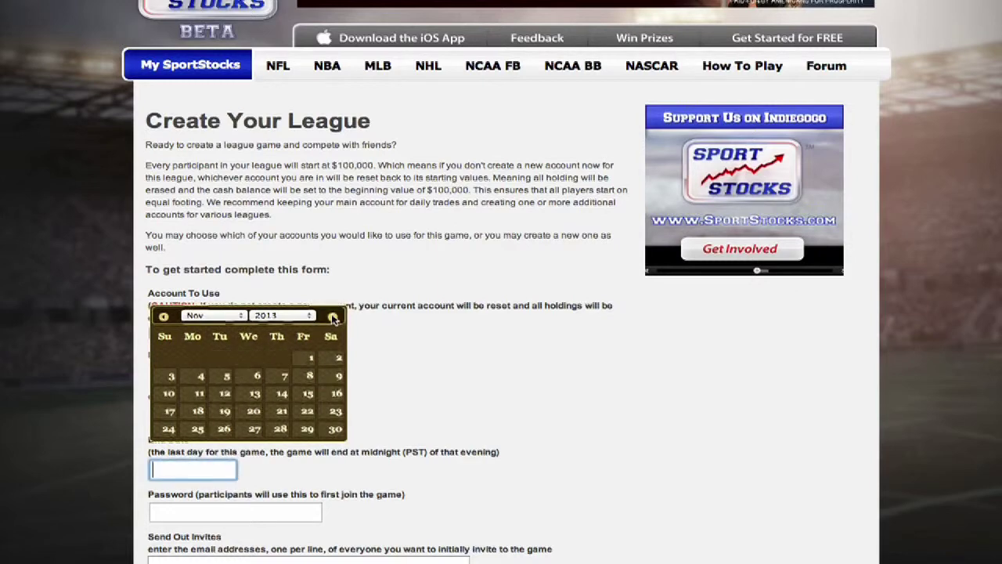
click(335, 429)
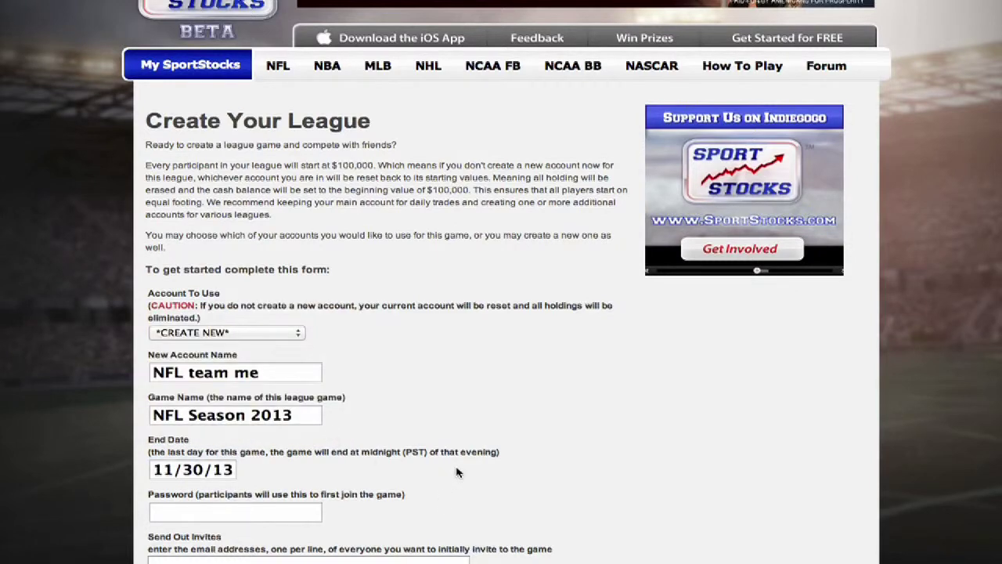
scroll(459, 472, down, 2)
Enter a join password and two invitee e-mail addresses, one per line, then submit
click(201, 430)
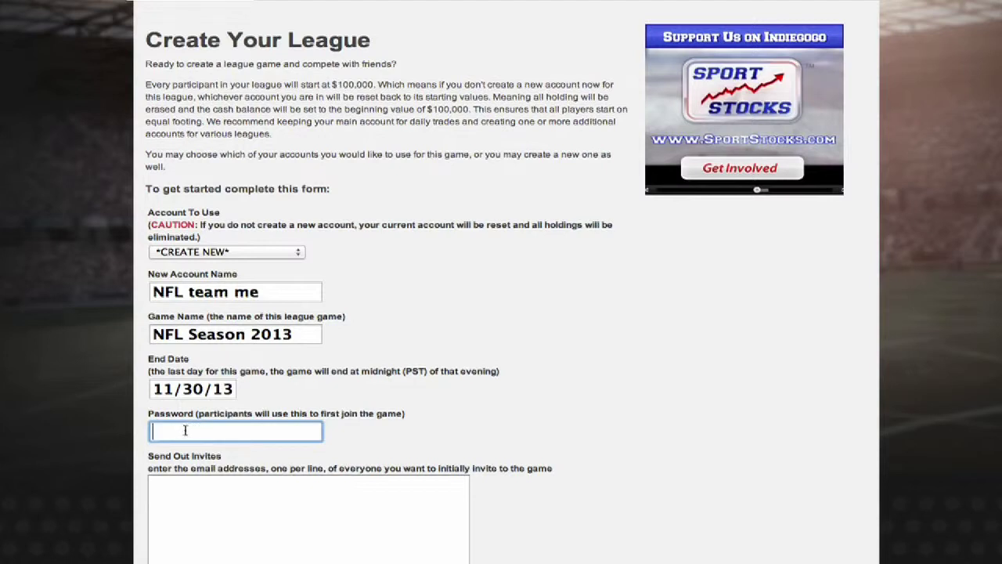
text(1234)
click(166, 489)
scroll(172, 493, down, 1)
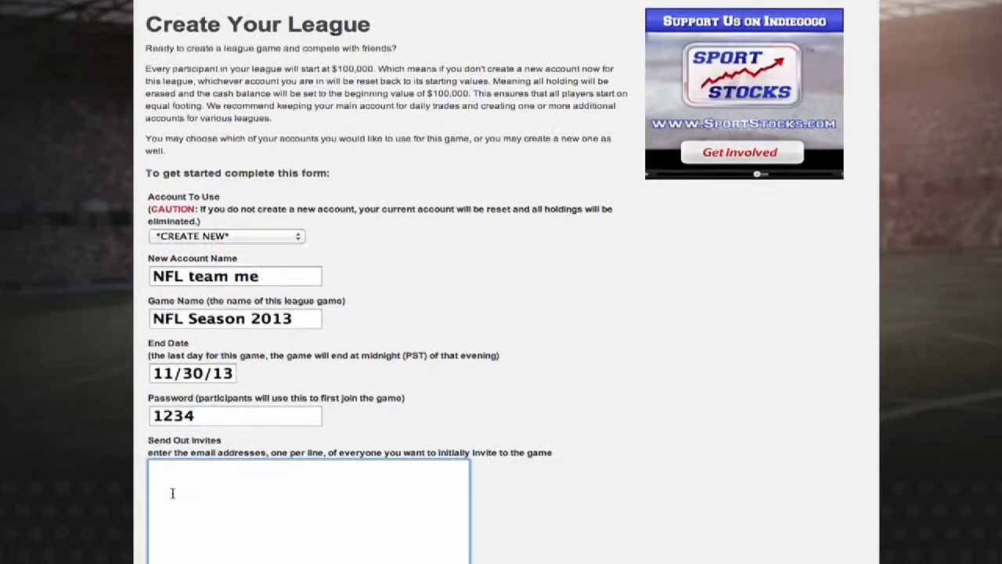
scroll(172, 492, down, 1)
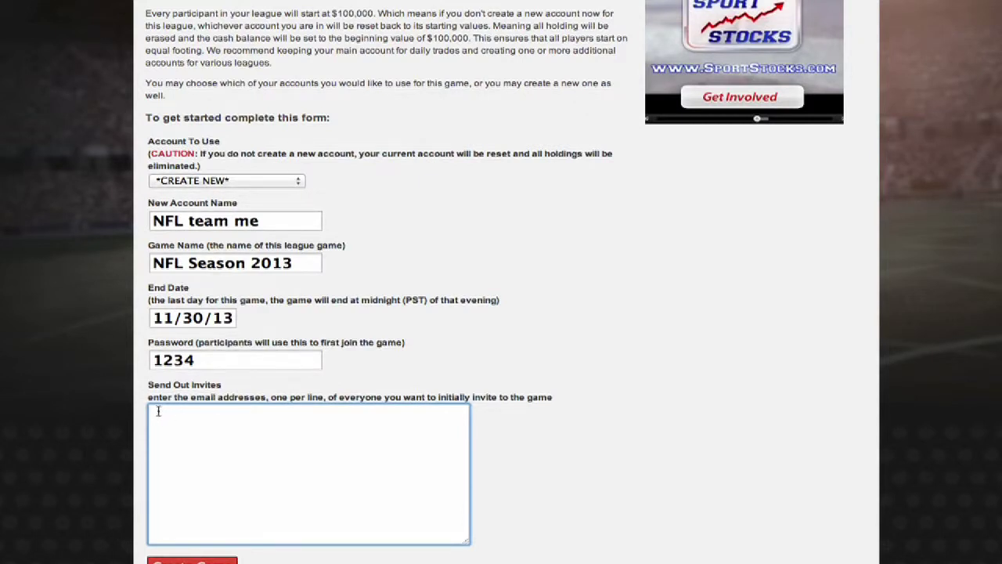
key(Return)
scroll(256, 388, down, 2)
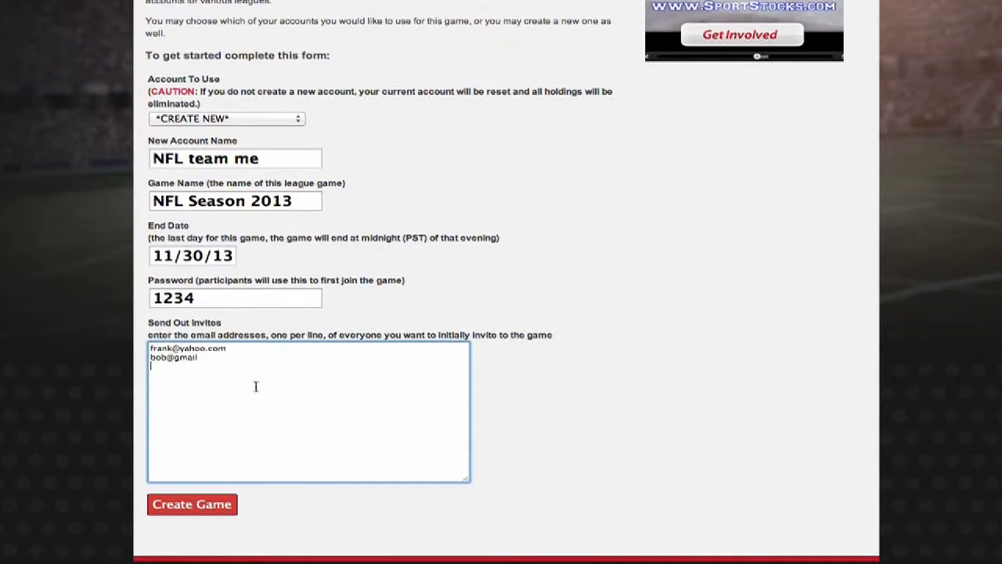
click(192, 506)
Submit the league form with Create Game
click(192, 507)
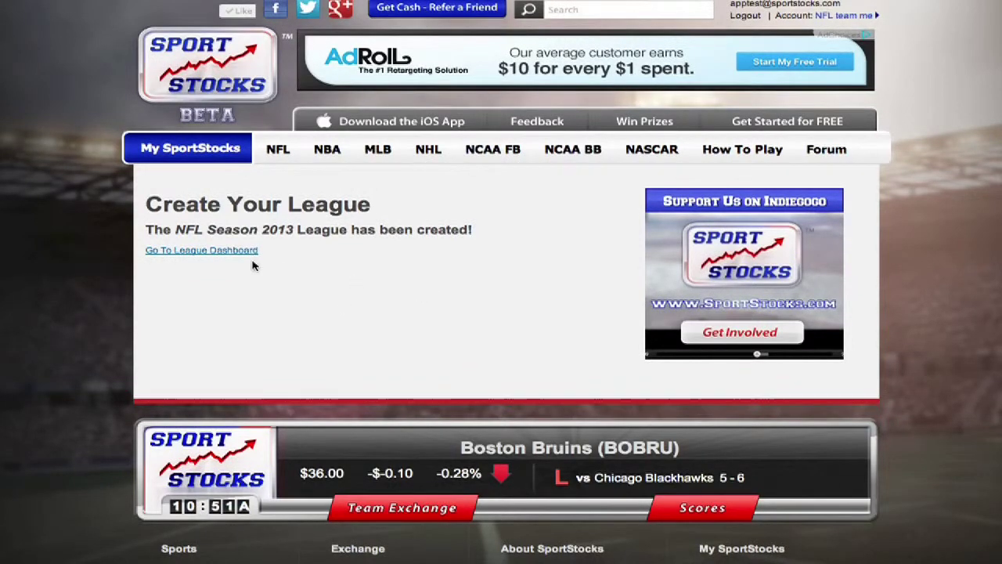
Go to the league dashboard and scroll down past the leaderboard and invites to Trash Talk
click(199, 253)
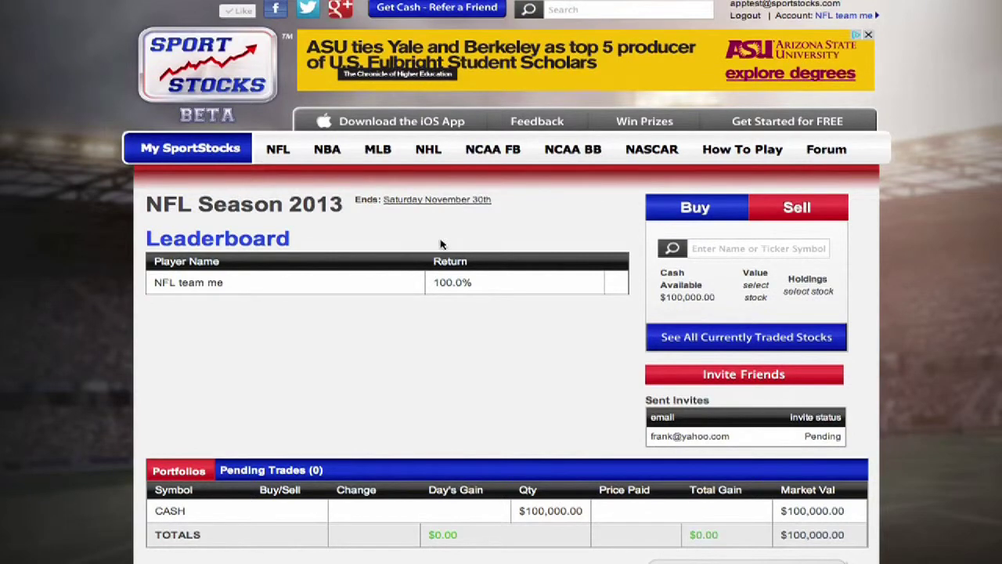
scroll(441, 243, down, 1)
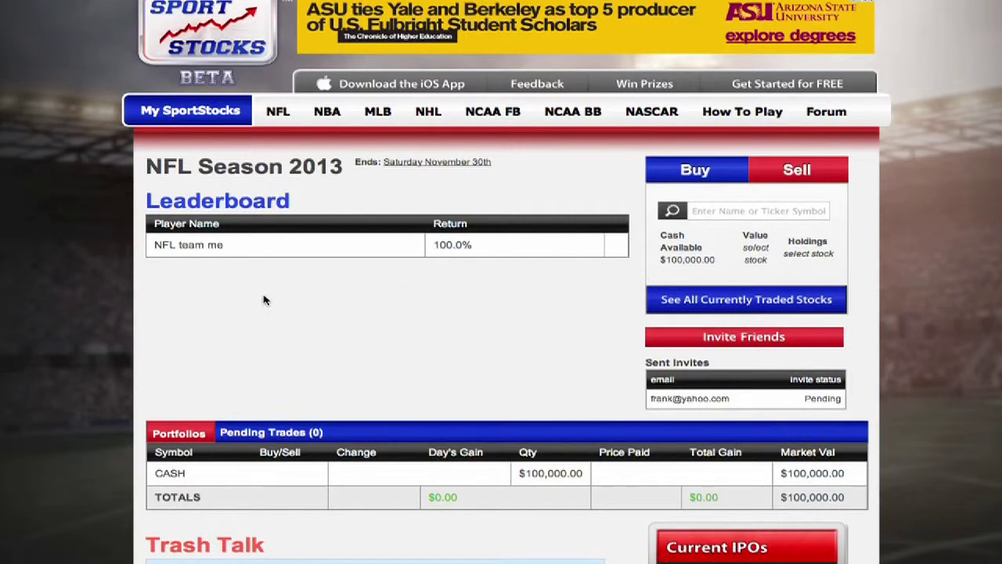
scroll(264, 300, down, 1)
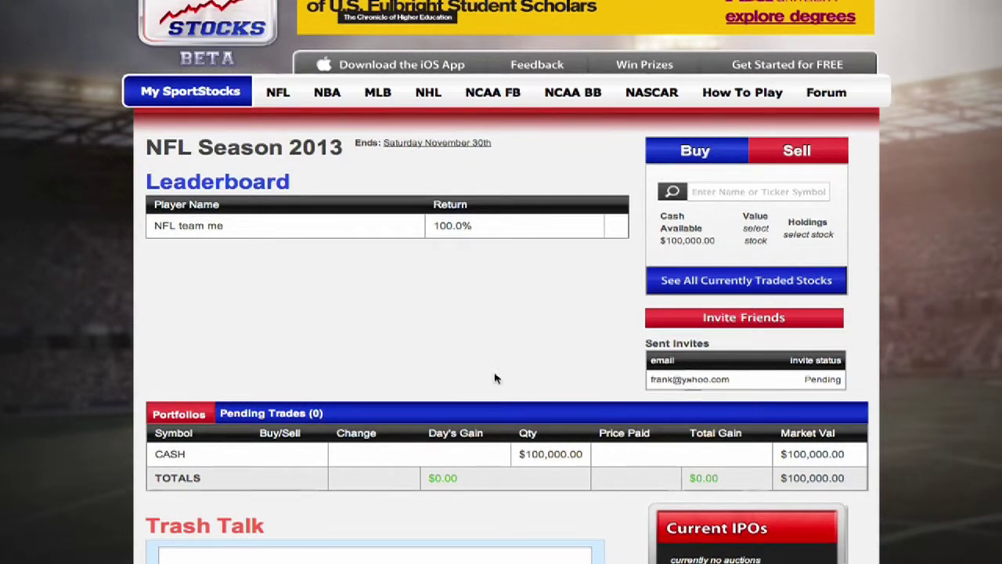
scroll(399, 350, down, 1)
scroll(399, 350, down, 3)
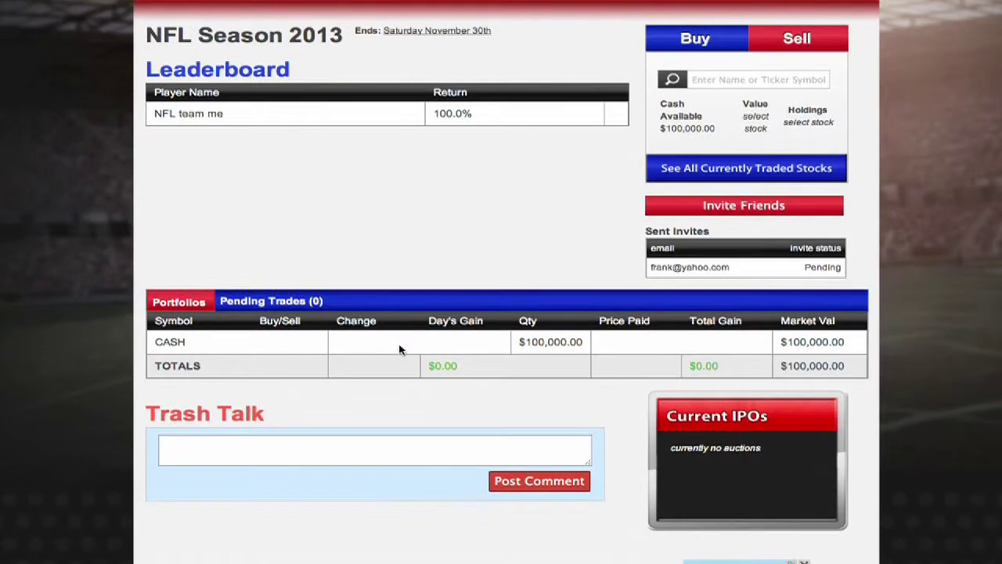
scroll(399, 350, down, 2)
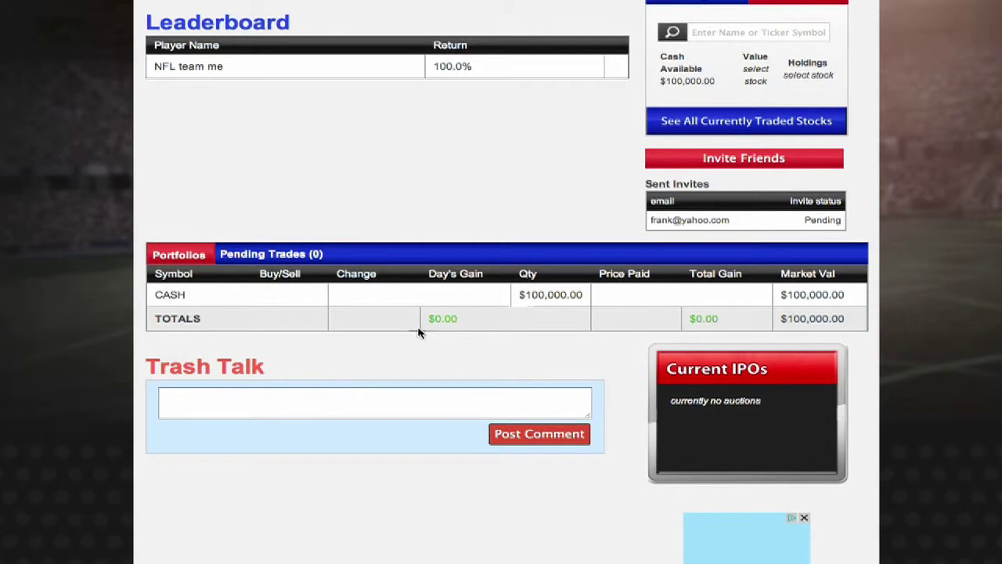
scroll(347, 371, down, 1)
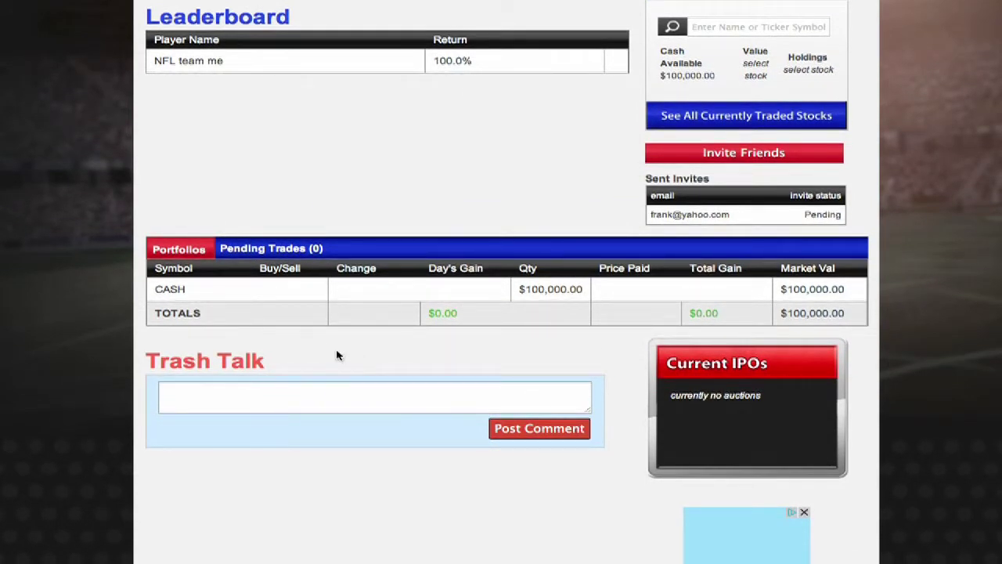
scroll(336, 355, down, 1)
Post 'You guys stink I will win' in the Trash Talk box and check it appears
click(194, 374)
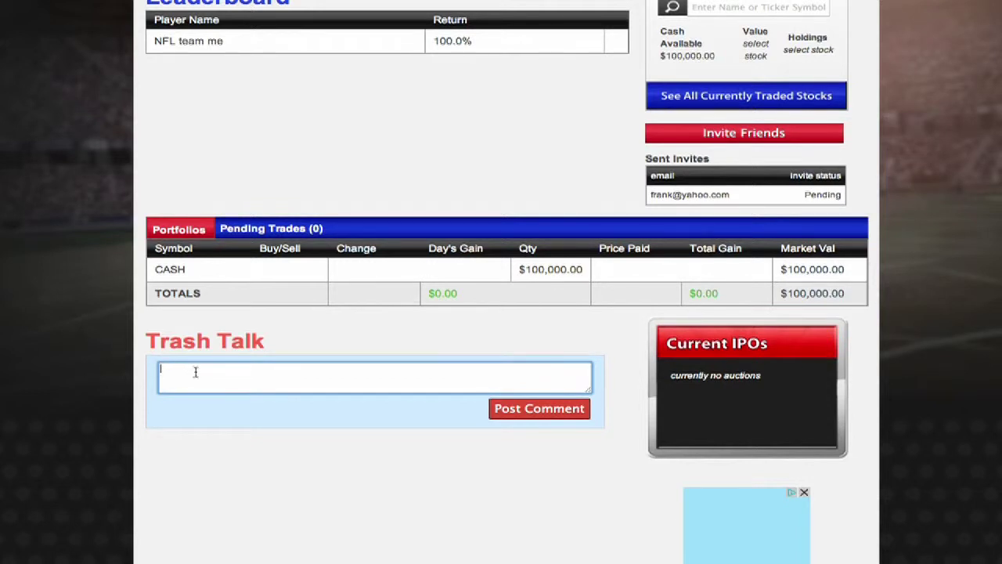
text(You guys stink I will win)
click(533, 415)
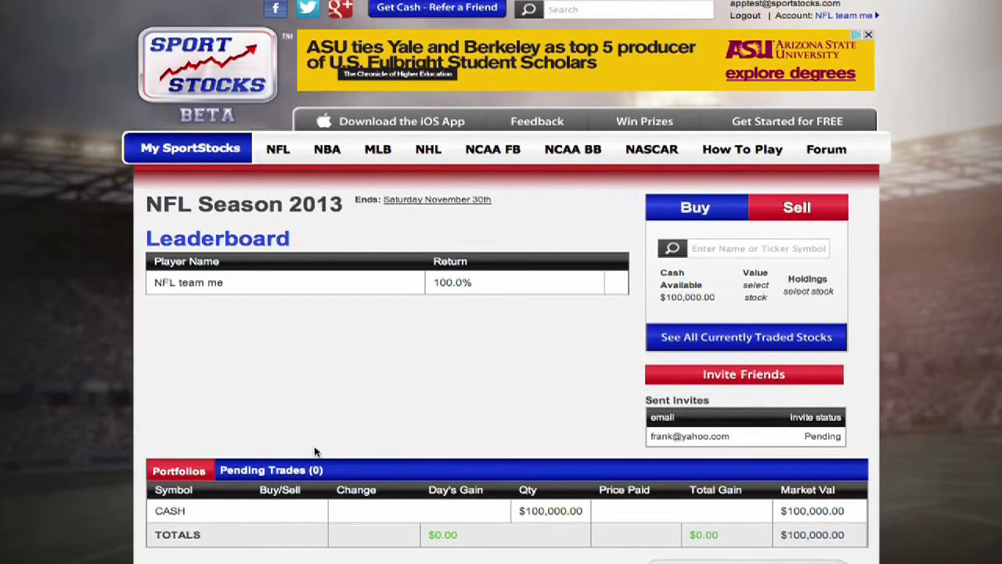
scroll(351, 416, down, 5)
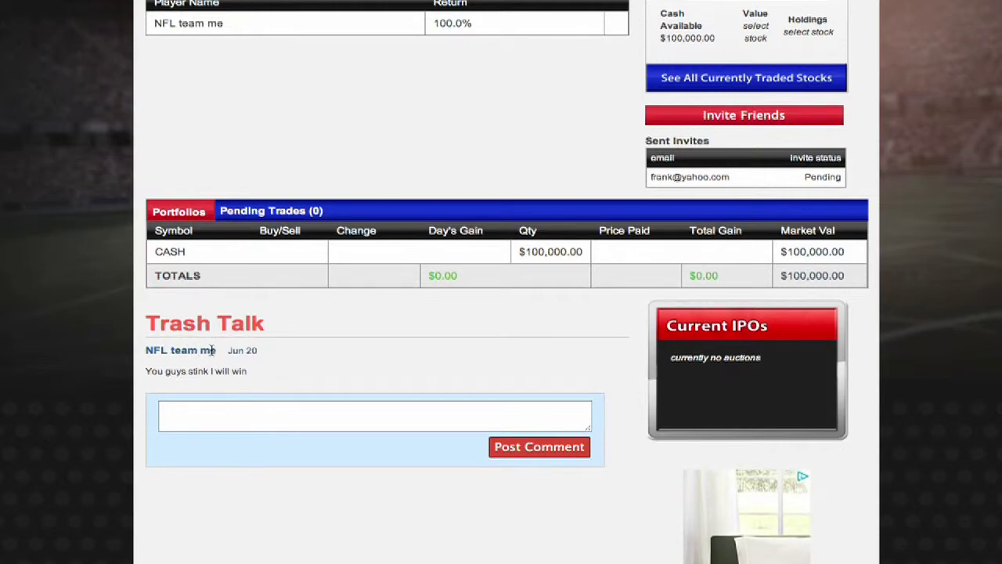
scroll(421, 347, up, 5)
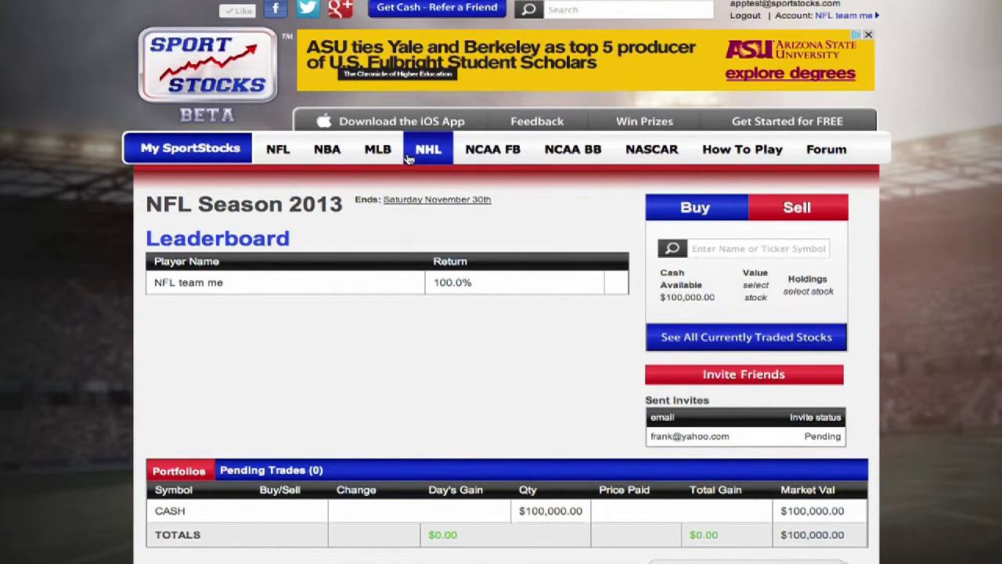
mouse_move(267, 155)
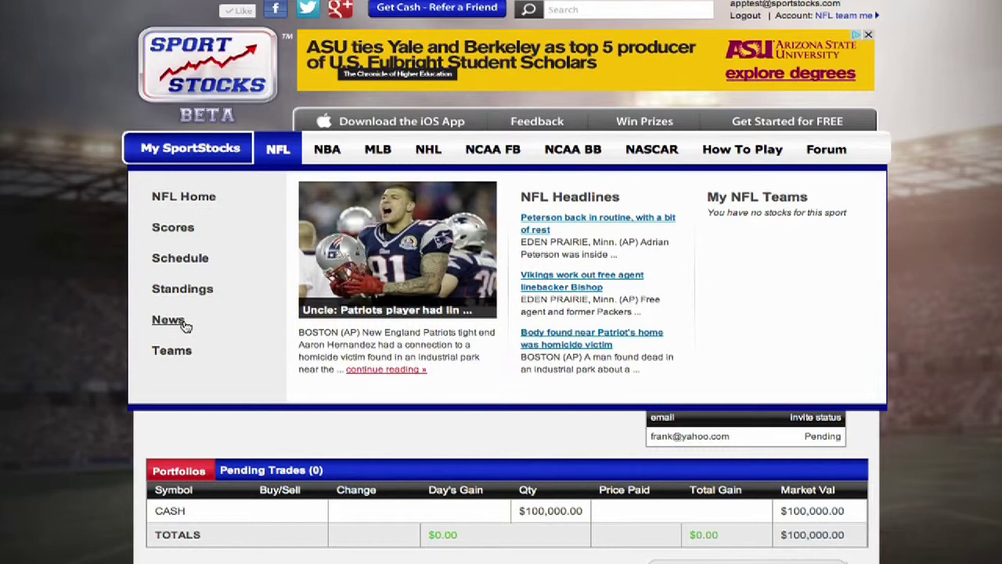
mouse_move(183, 349)
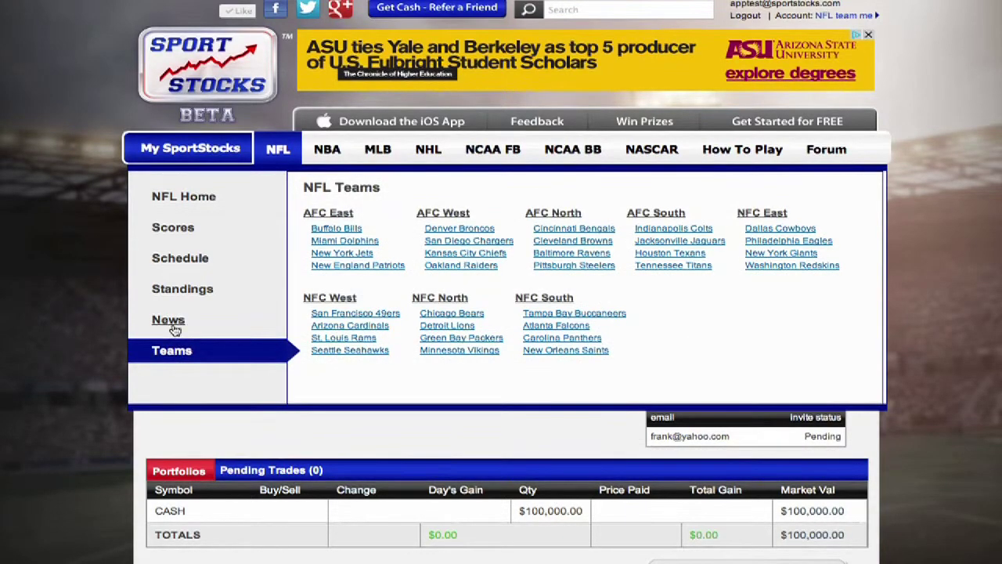
mouse_move(174, 327)
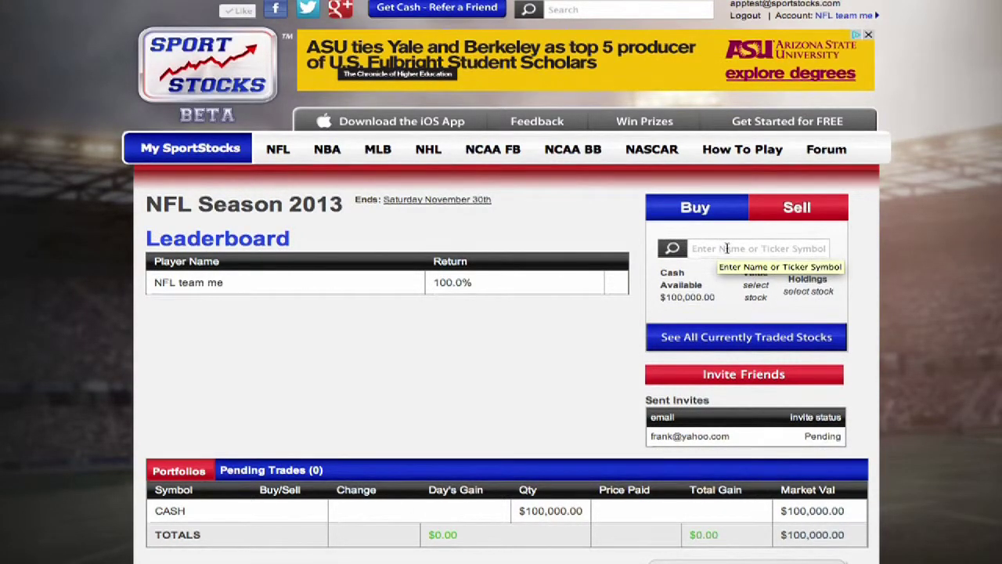
Select the Buy panel's 'Enter Name or Ticker Symbol' field to start a stock search
mouse_move(277, 155)
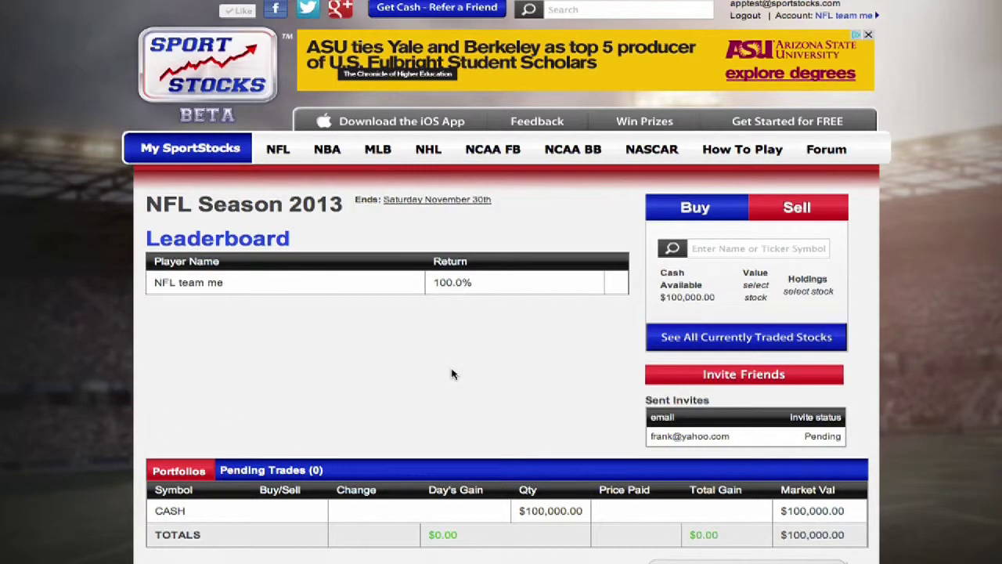
click(717, 249)
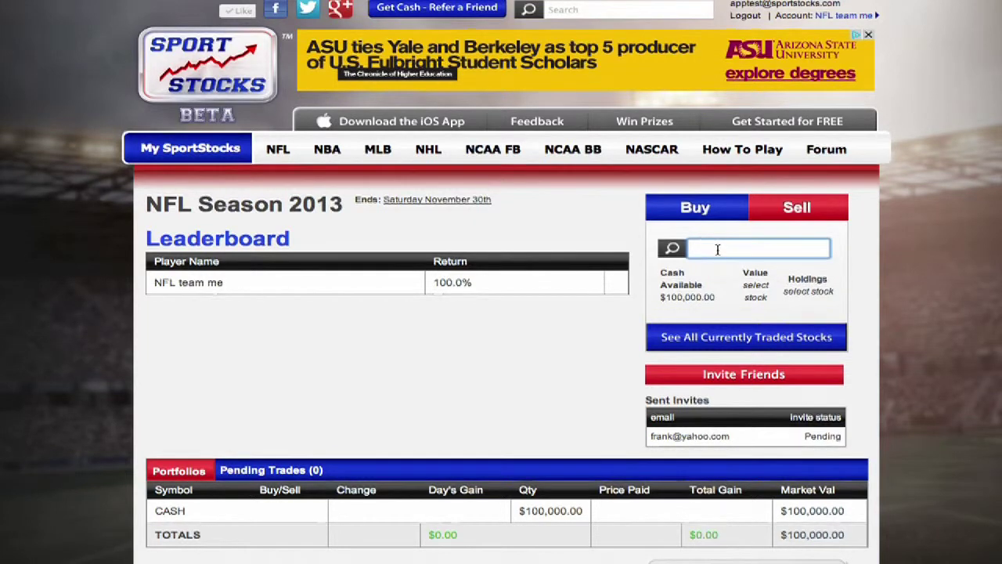